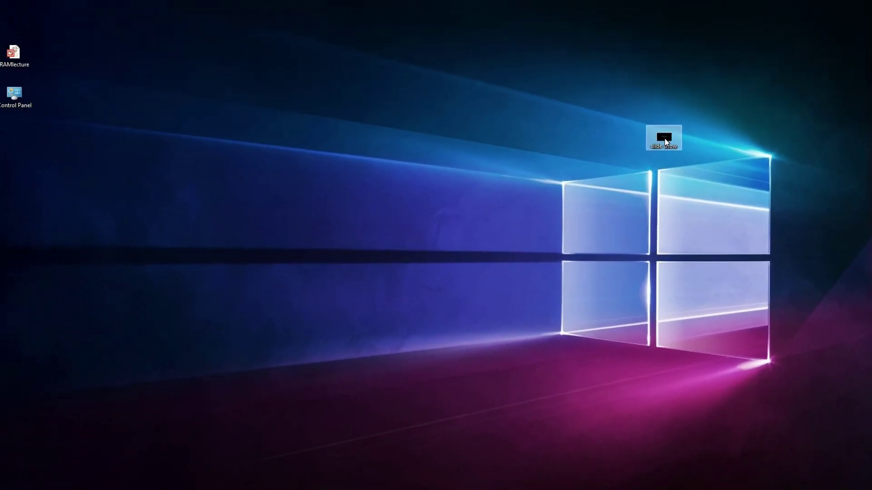
Play the slide show file from the desktop, advance through several of its slides, and end the show.
double_click(665, 139)
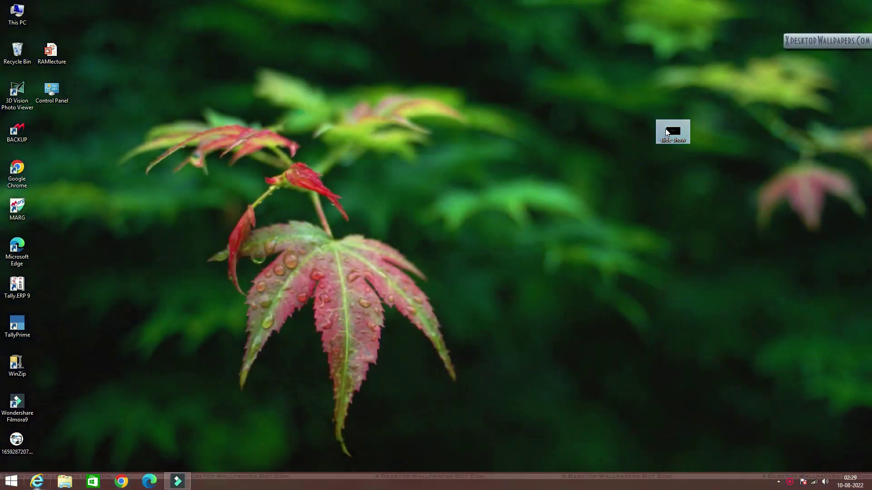
double_click(670, 132)
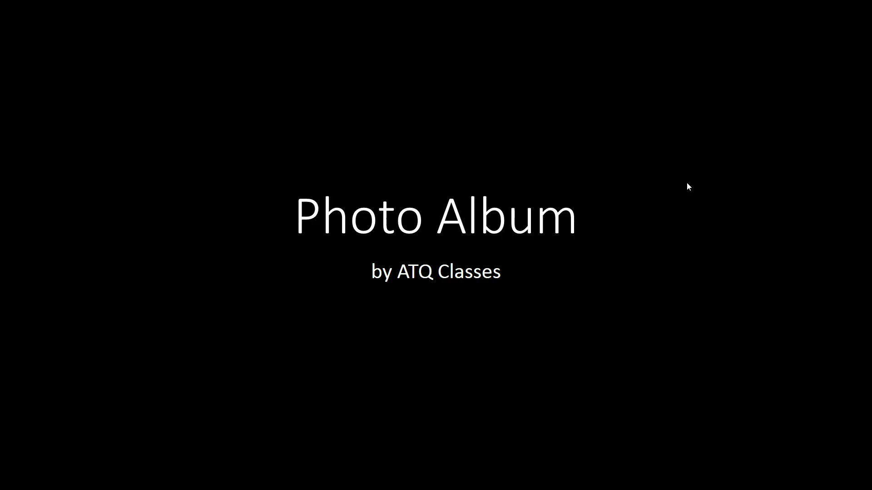
left_click(687, 184)
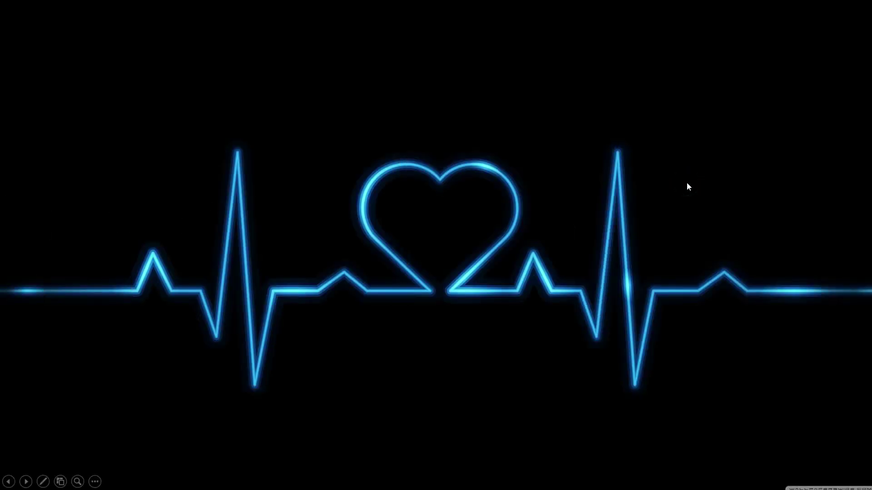
left_click(681, 193)
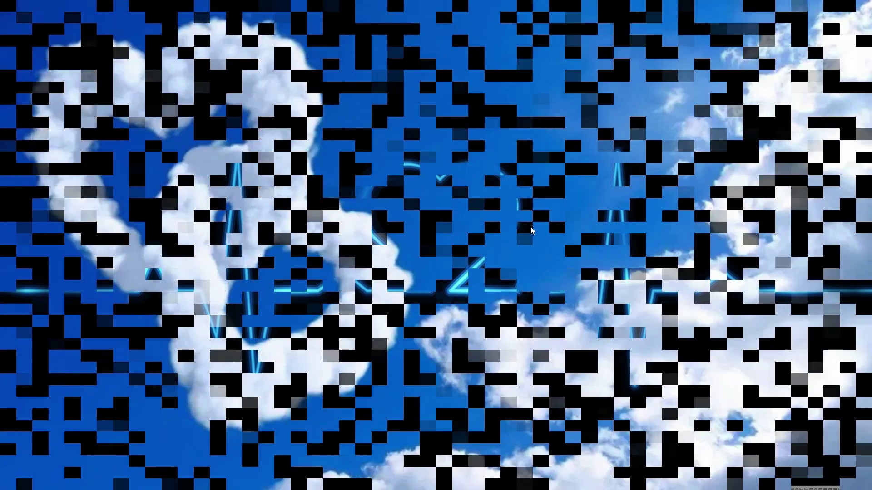
left_click(588, 183)
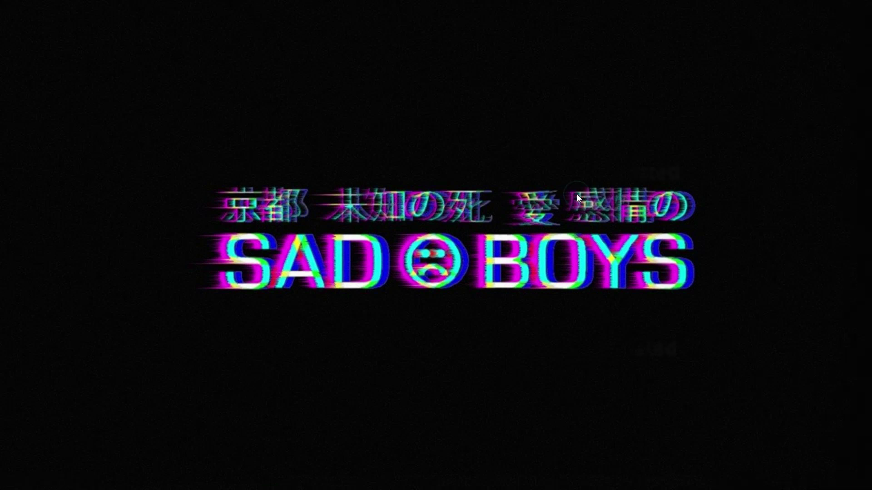
left_click(577, 195)
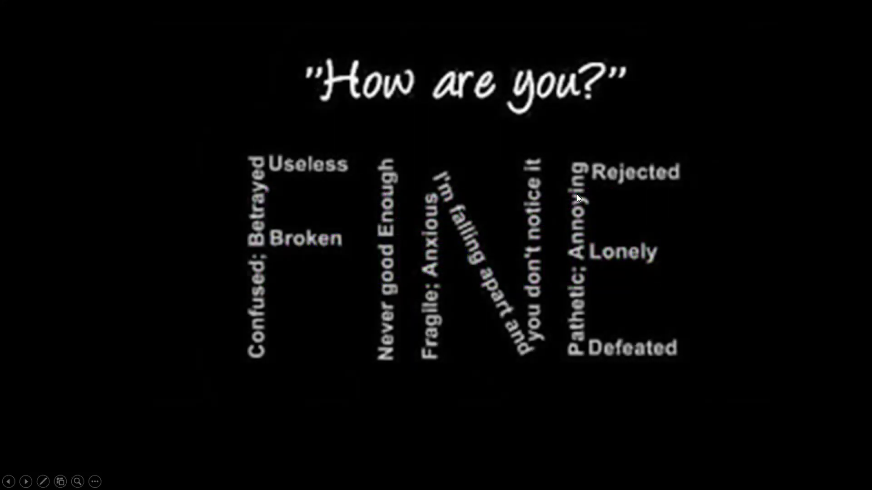
right_click(576, 194)
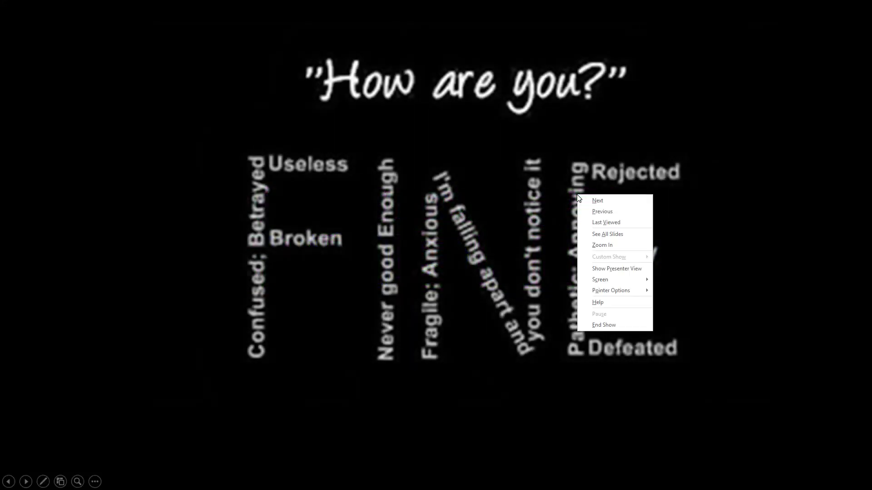
left_click(592, 324)
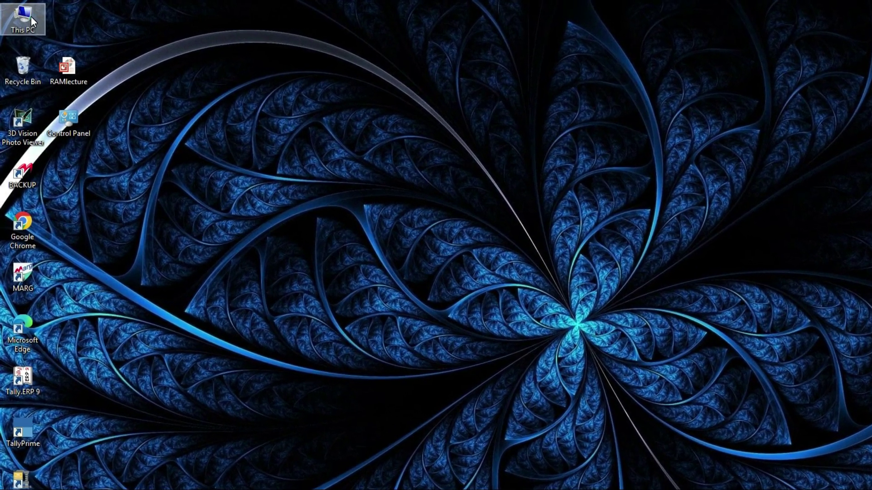
Turn on the display of file name extensions in This PC, then close its window.
left_click(24, 15)
double_click(37, 21)
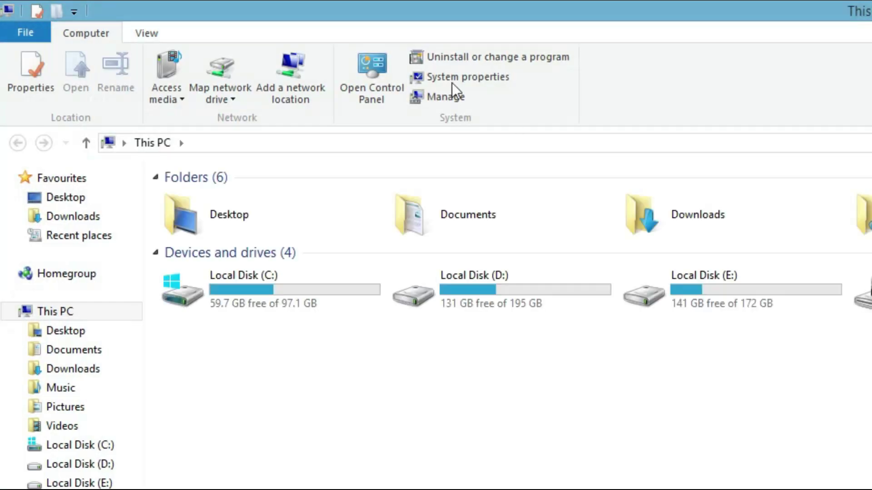
left_click(155, 35)
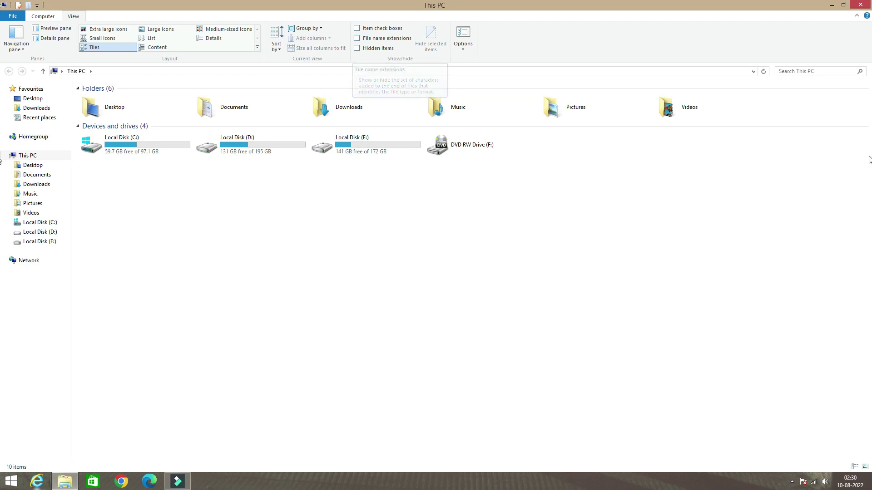
left_click(843, 6)
left_click_drag(472, 45, 487, 33)
left_click(387, 70)
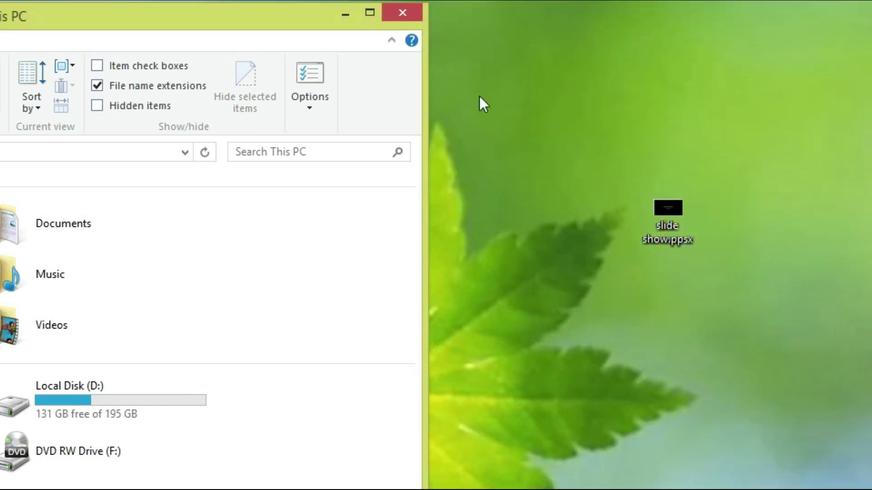
left_click(403, 12)
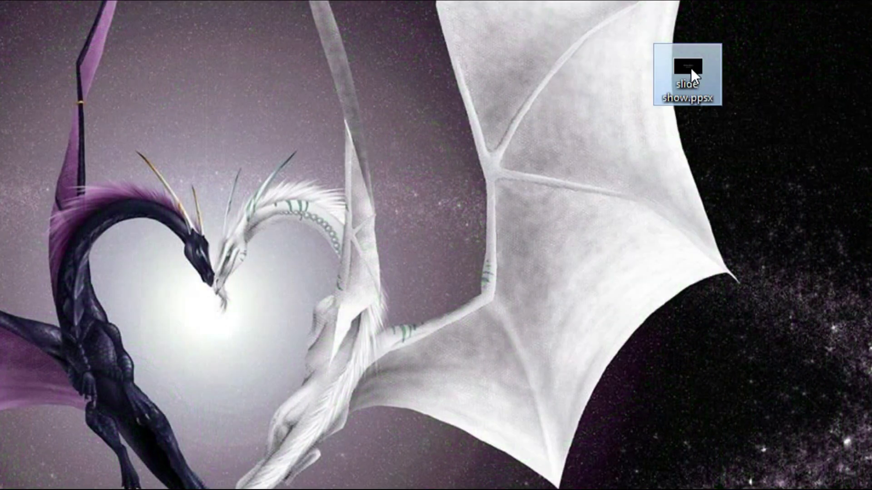
Duplicate slide show.ppsx on the desktop and place the copy directly below the original.
right_click(690, 68)
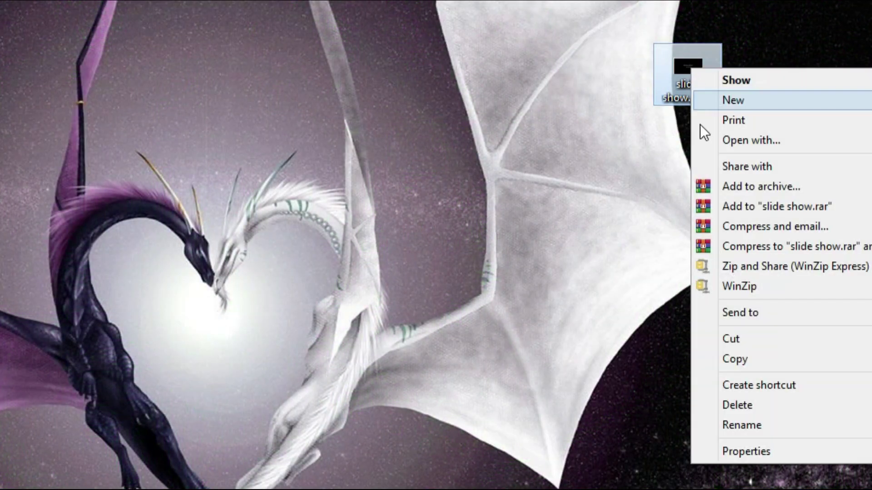
left_click(734, 359)
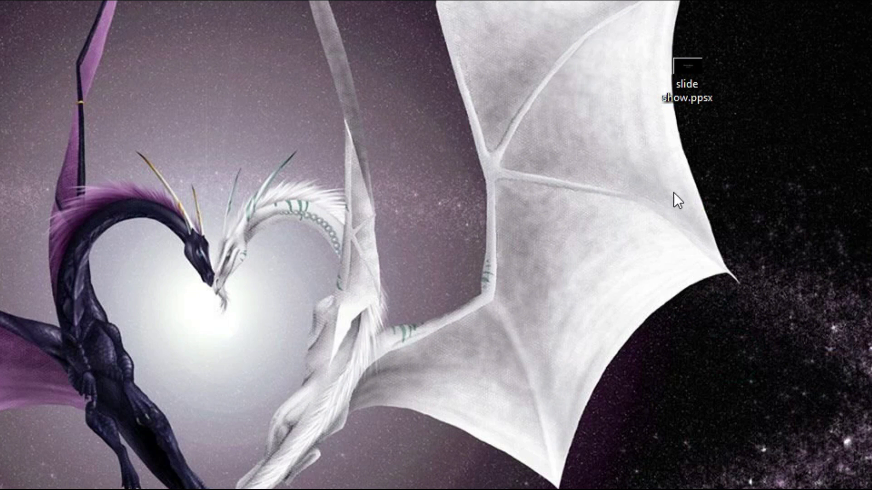
right_click(654, 160)
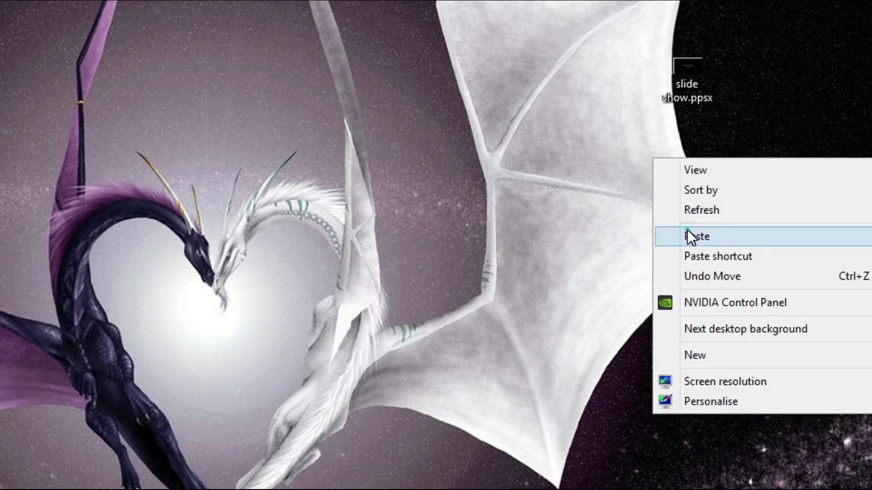
left_click(687, 232)
left_click_drag(617, 140, 687, 148)
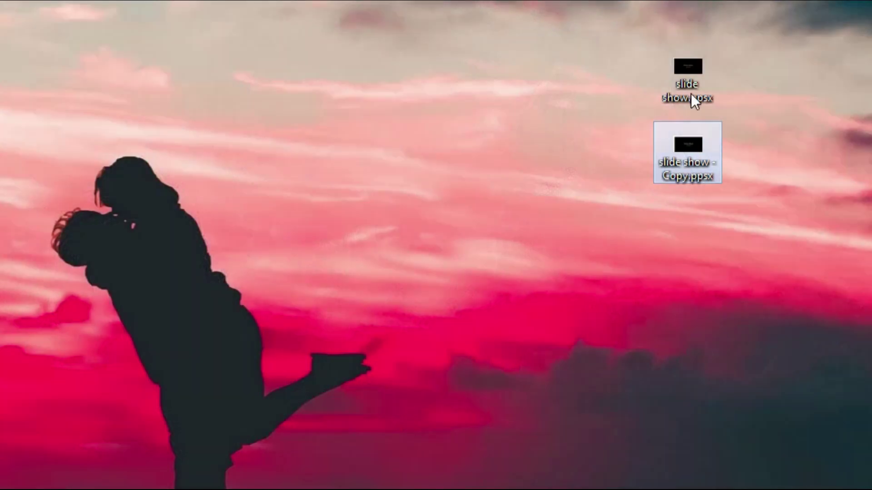
left_click(688, 68)
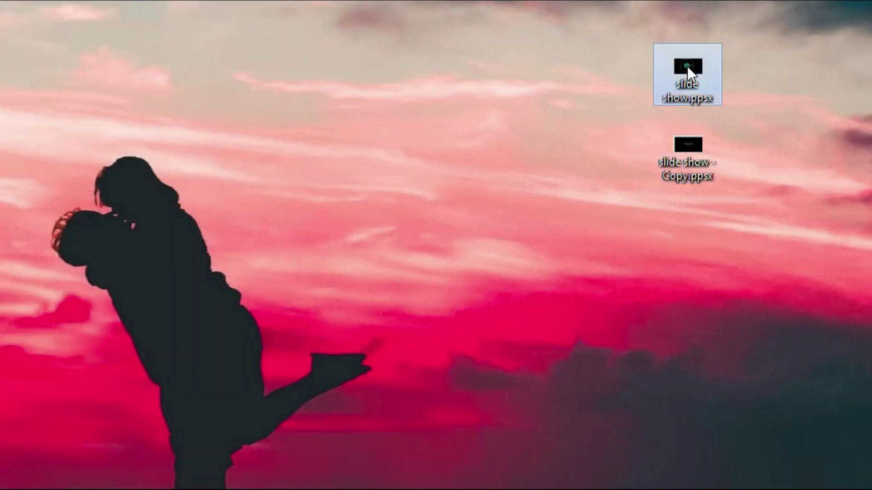
right_click(687, 66)
left_click(625, 125)
Rename the copied slide show to "slide show - Copy.zip", accept the extension change, and refresh the desktop.
left_click(701, 173)
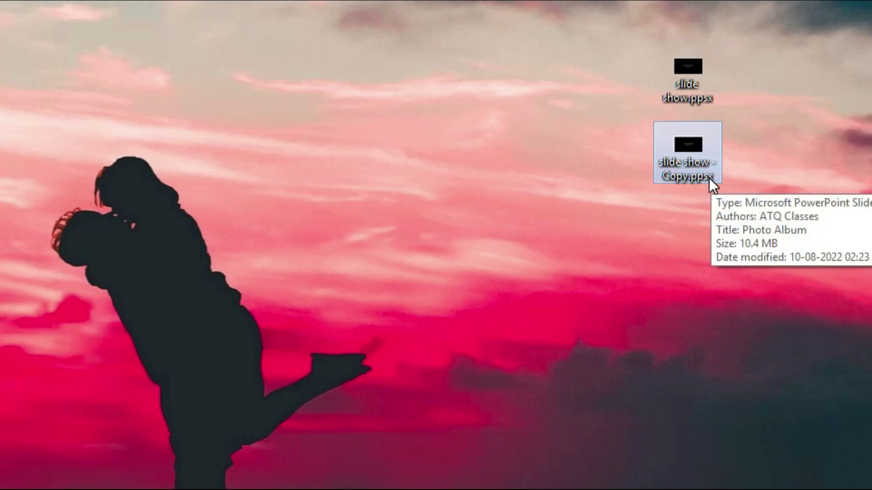
left_click(710, 176)
left_click(710, 175)
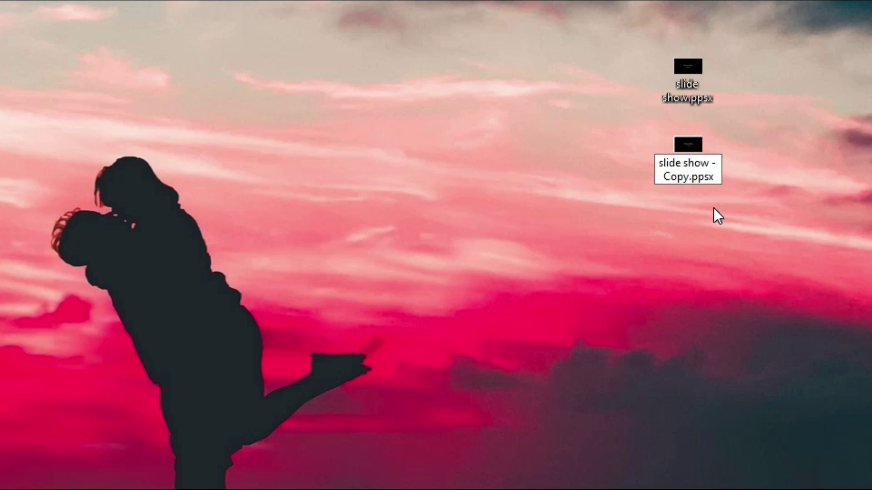
key("BackSpace")
key("BackSpace")
key("BackSpace")
key("BackSpace")
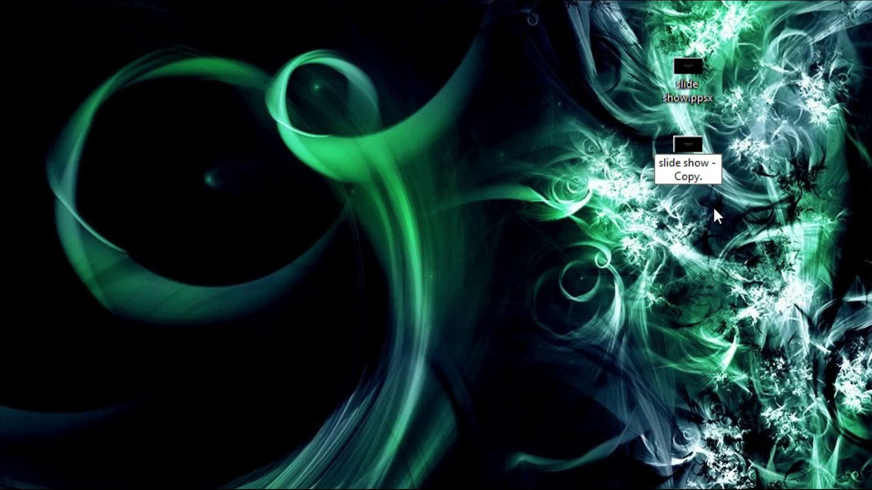
type("zip")
key("Return")
left_click_drag(239, 186, 279, 169)
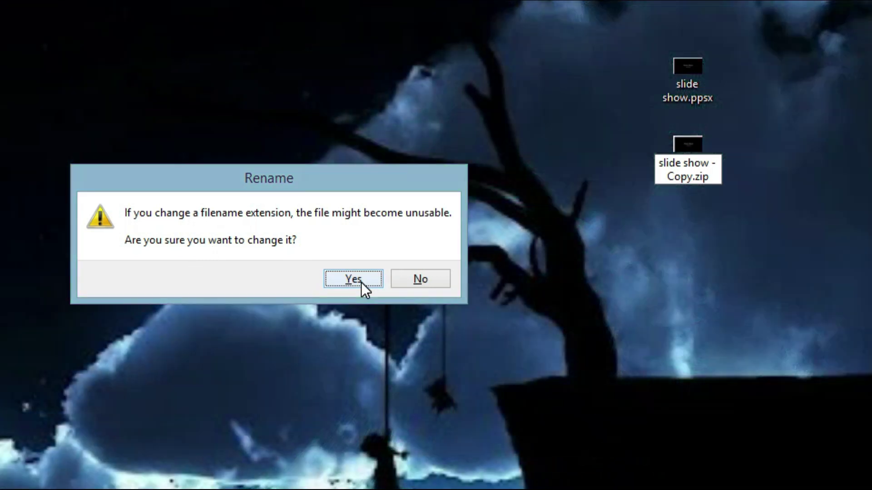
left_click(362, 281)
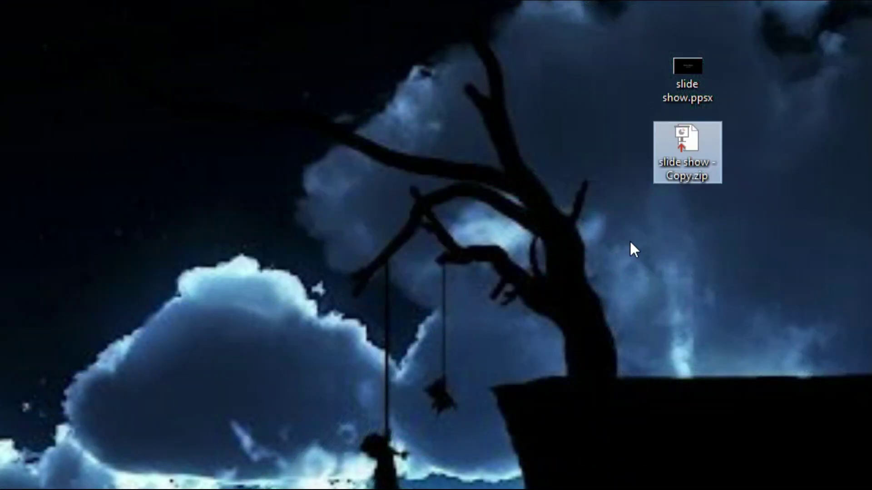
right_click(628, 245)
left_click(647, 297)
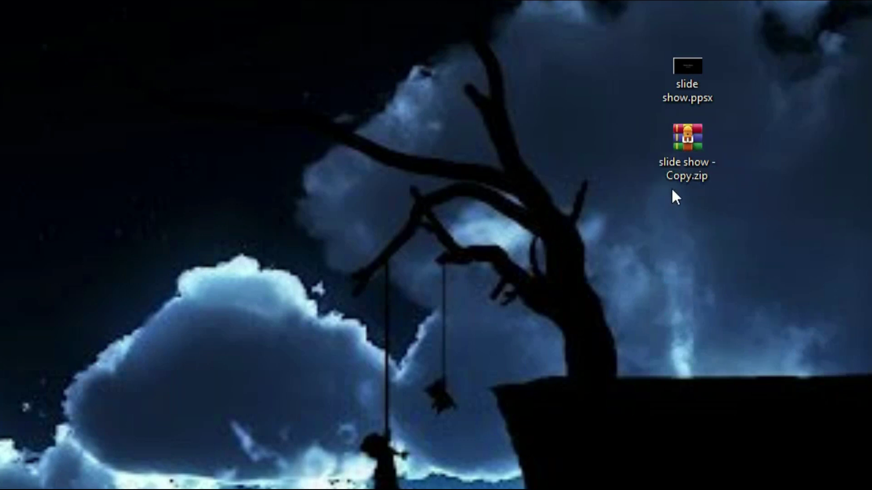
Extract slide show - Copy.zip into its own "slide show - Copy" folder and move that folder to the middle of the desktop.
mouse_move(666, 160)
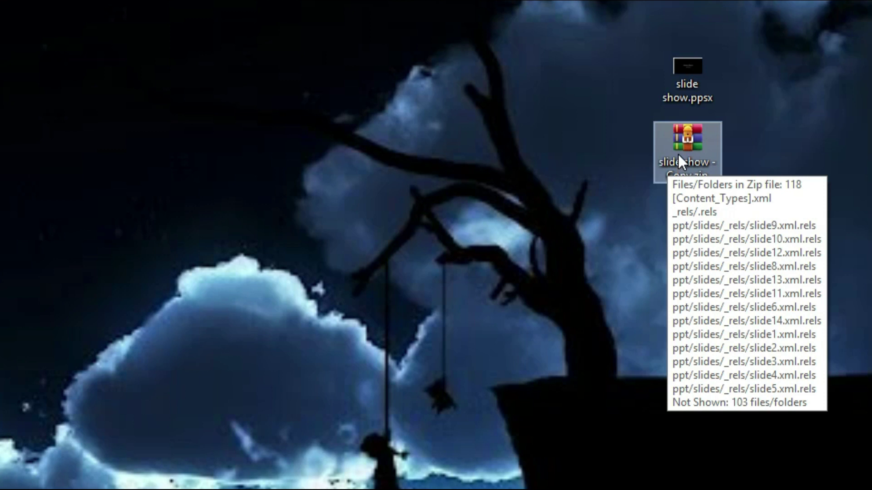
right_click(677, 154)
right_click(666, 135)
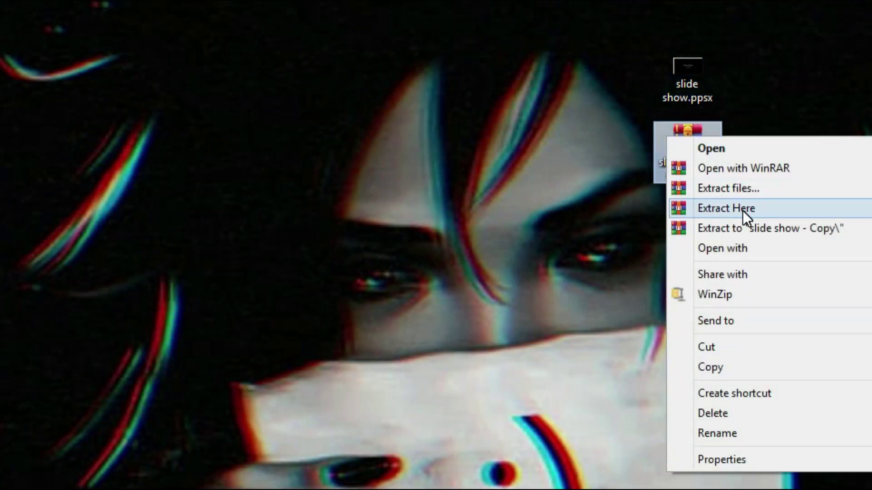
left_click(782, 233)
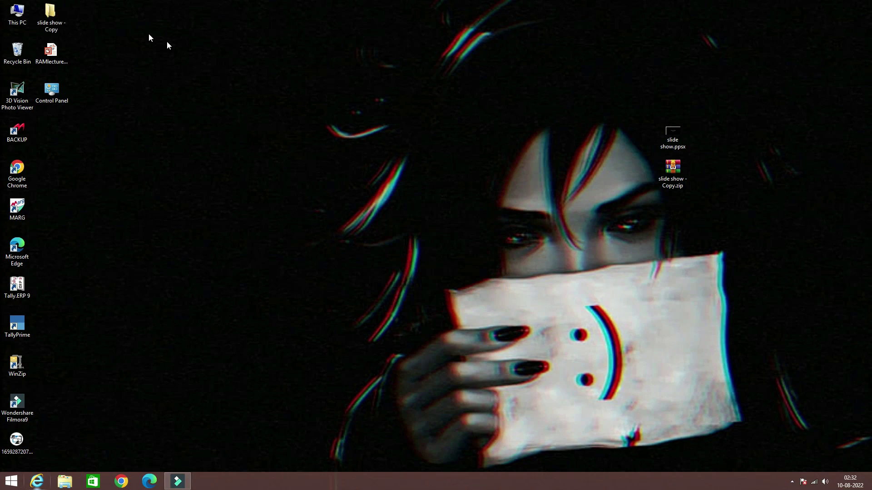
left_click_drag(50, 14, 399, 137)
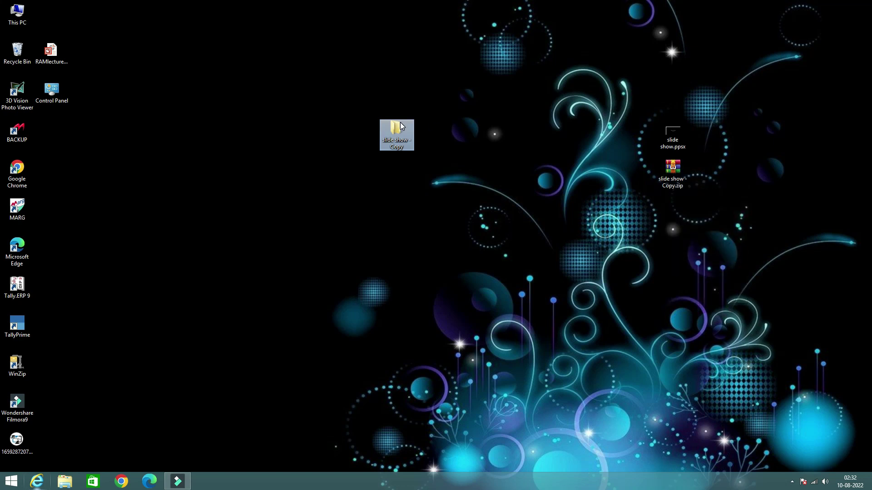
Open [Content_Types].xml from the extracted "slide show - Copy" folder in Notepad and reposition the Notepad window.
double_click(397, 131)
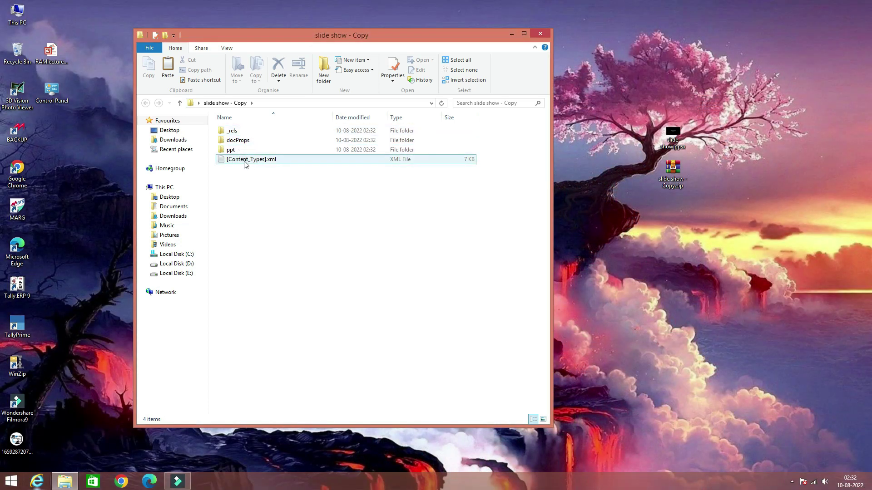
left_click(272, 161)
right_click(272, 161)
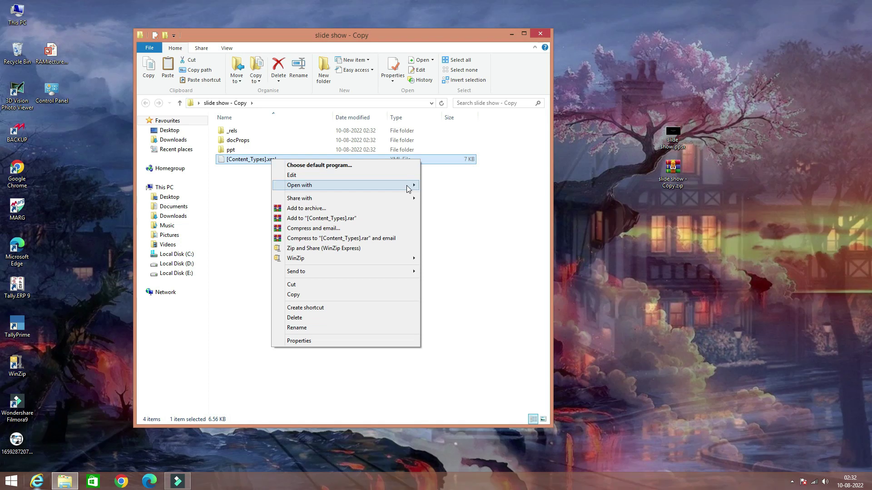
left_click(407, 185)
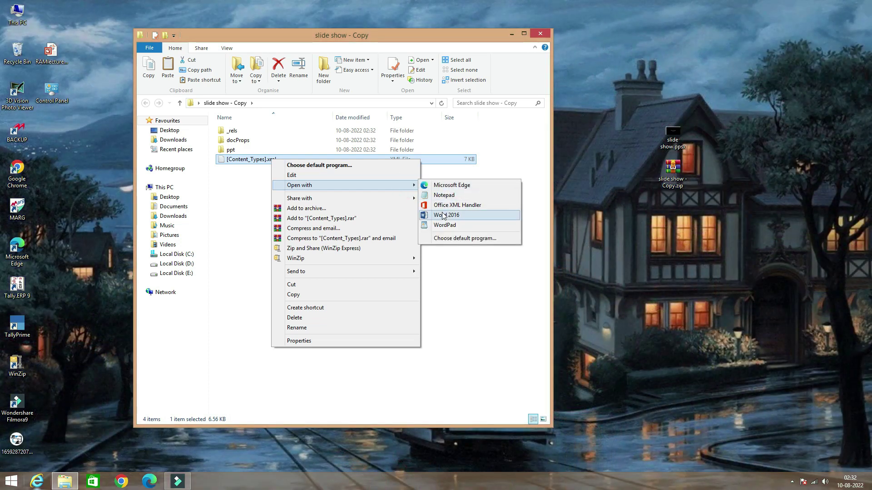
left_click(445, 195)
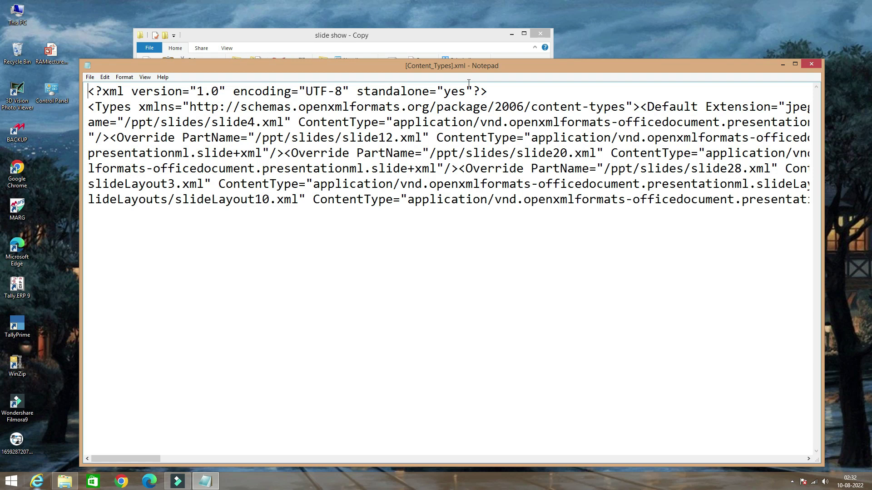
left_click_drag(485, 66, 516, 52)
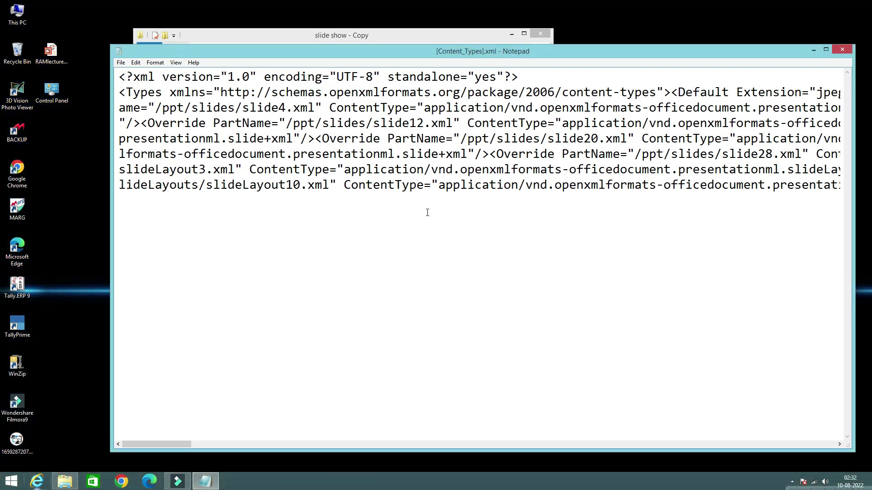
Find the word "slideshow" in [Content_Types].xml.
key("ctrl+f")
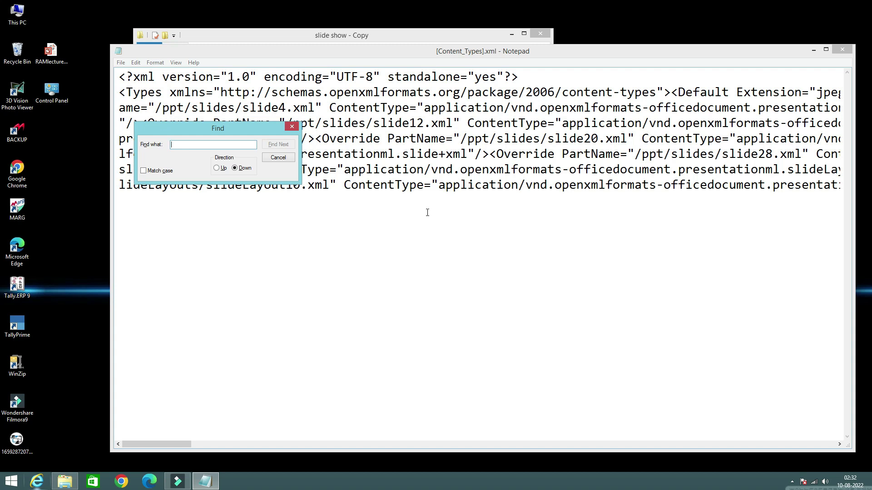
type("slideshow")
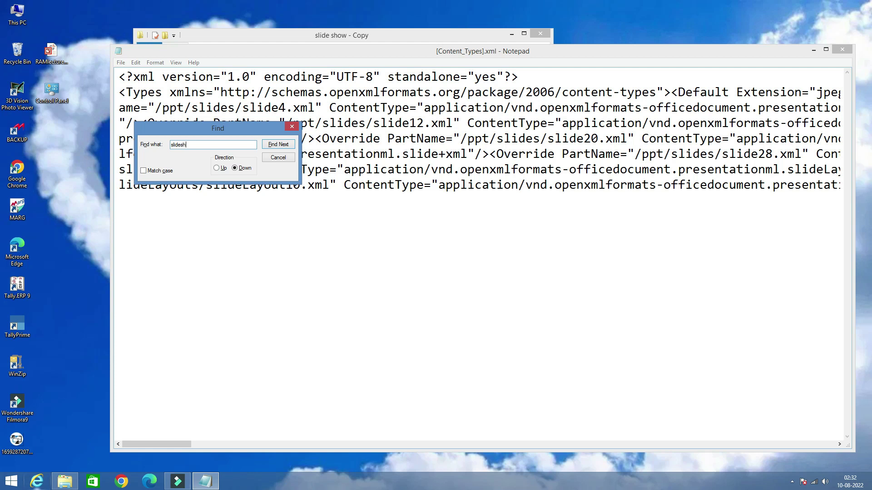
left_click(282, 148)
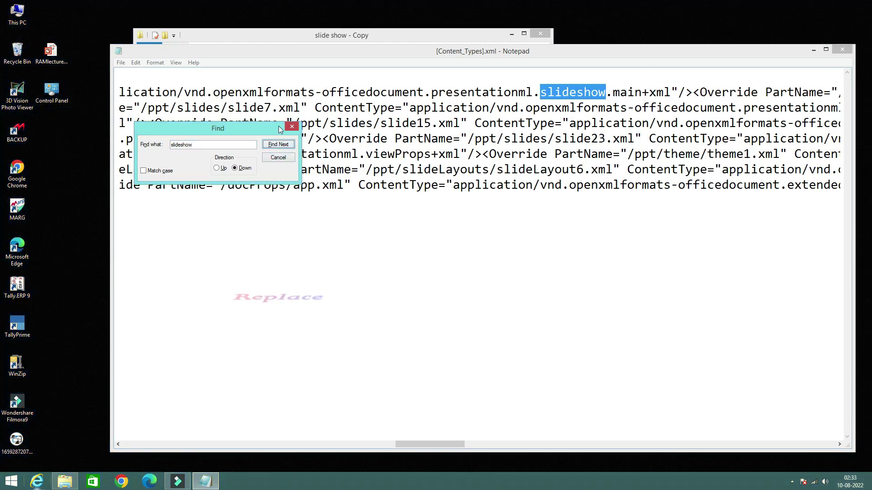
Replace the found word "slideshow" with "presentation" in [Content_Types].xml, save the file, and close it.
left_click(292, 126)
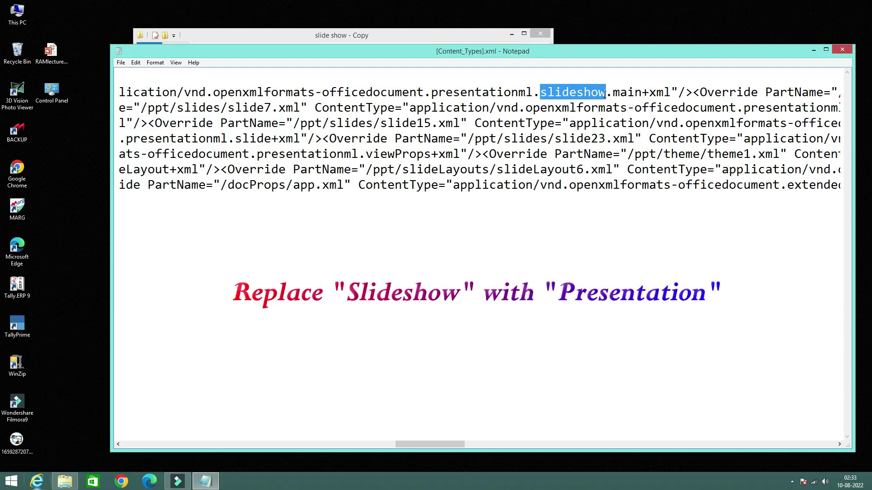
type("presenta")
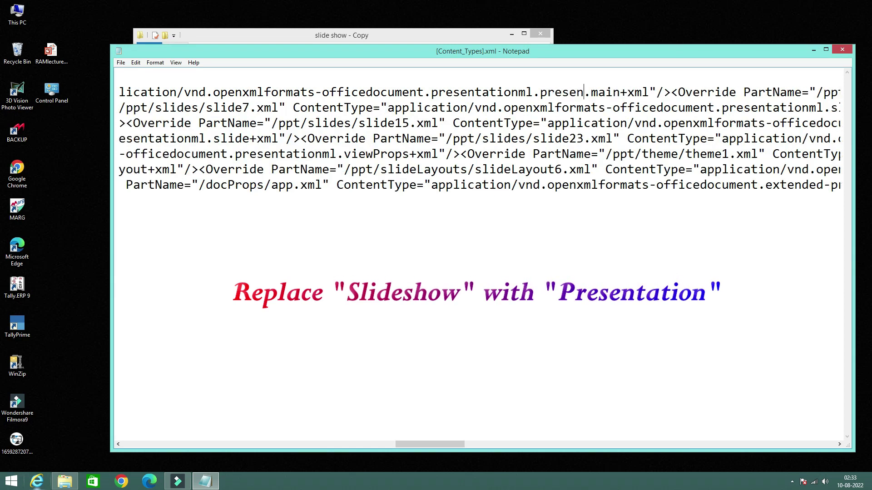
type("tion")
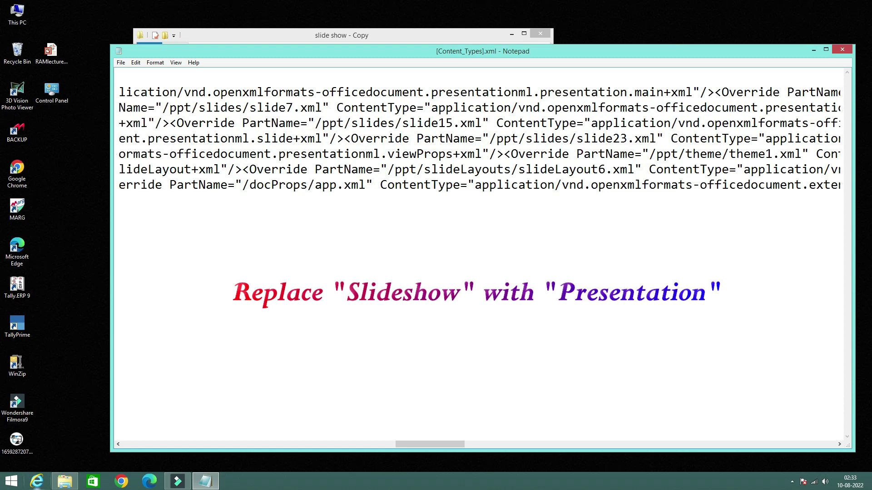
left_click(121, 62)
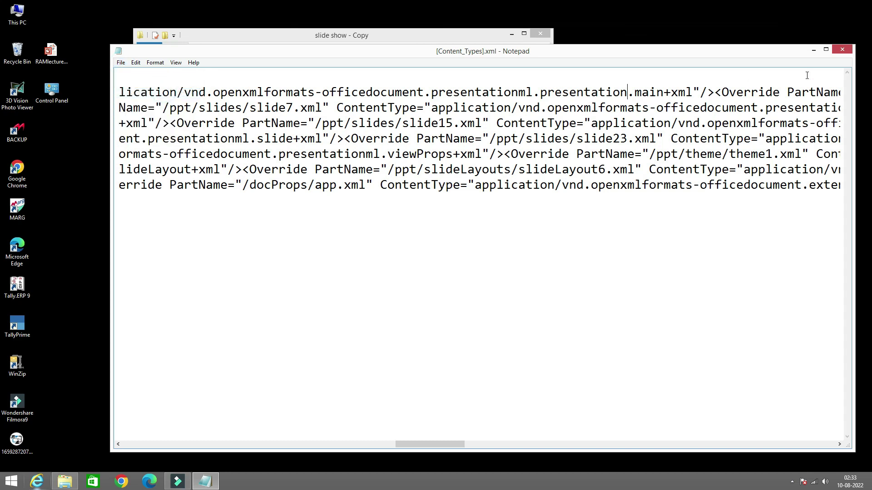
left_click(842, 50)
Compress the _rels, docProps and ppt folders together with [Content_Types].xml into one zipped folder.
left_click_drag(285, 186, 273, 131)
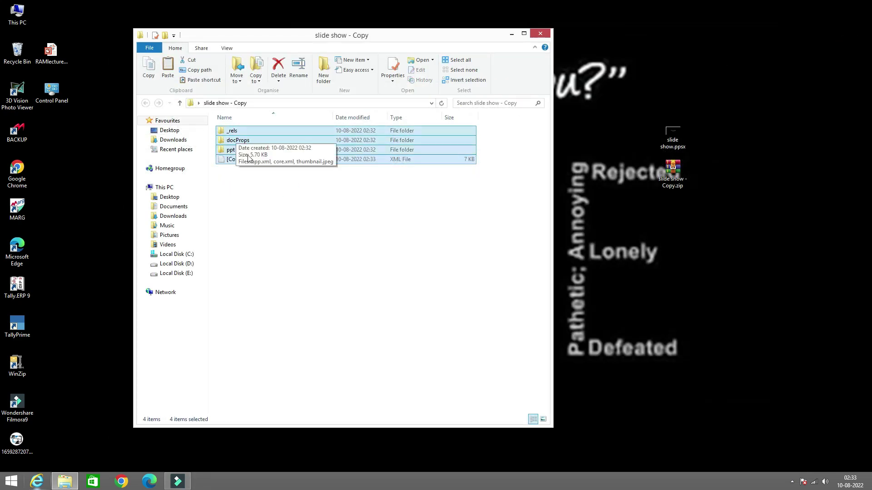
right_click(249, 132)
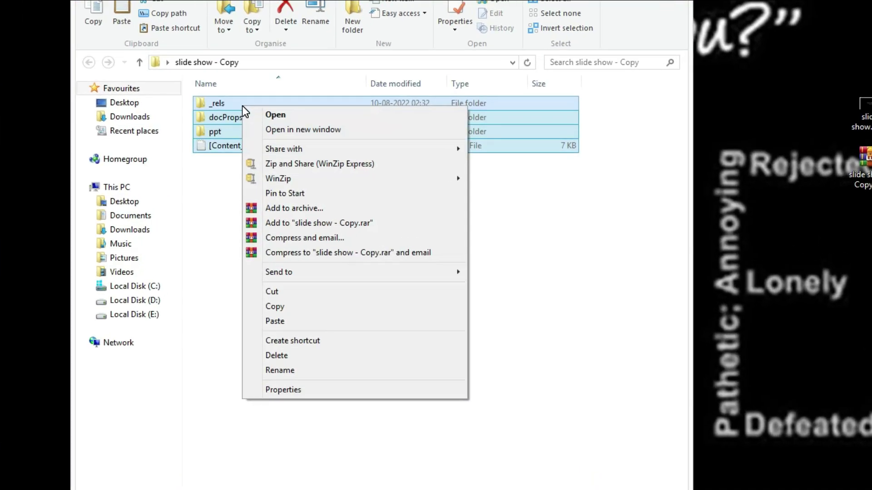
mouse_move(425, 271)
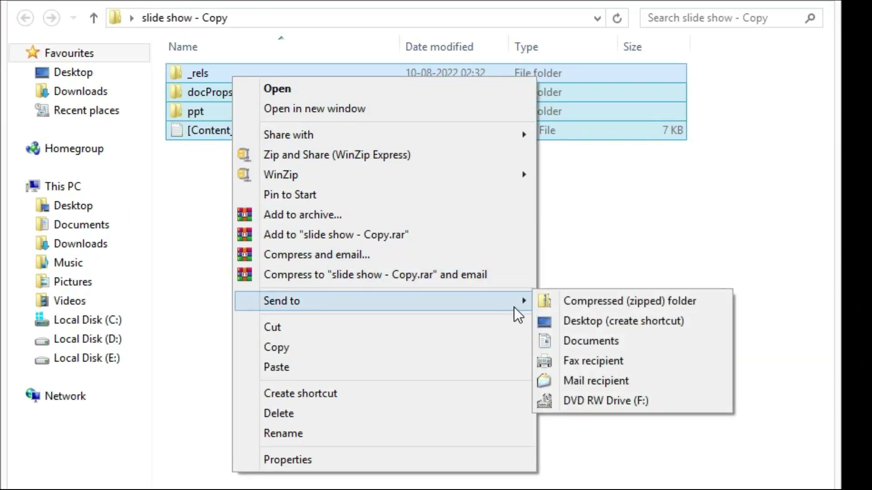
left_click(609, 301)
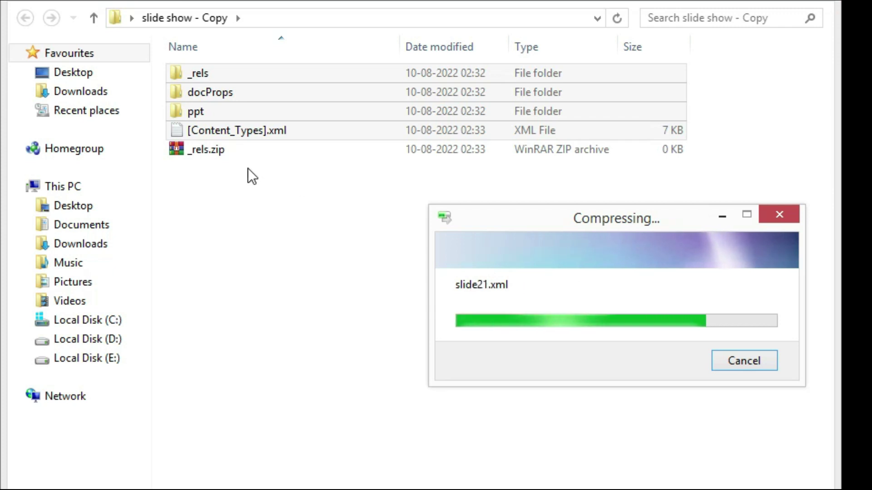
Rename the new zip archive in the "slide show - Copy" folder to "presentation.pptx" and accept the extension change.
left_click(184, 150)
key("F2")
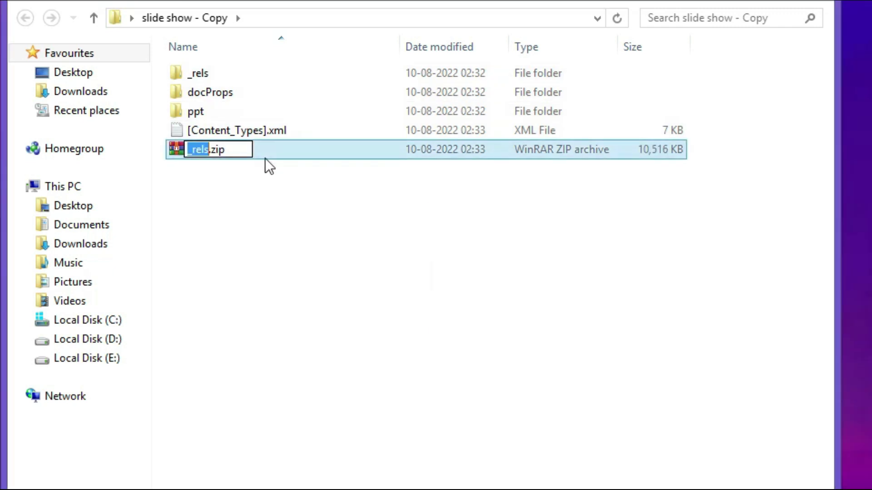
left_click(227, 152)
key("BackSpace")
key("BackSpace")
key("BackSpace")
key("BackSpace")
key("BackSpace")
key("BackSpace")
key("BackSpace")
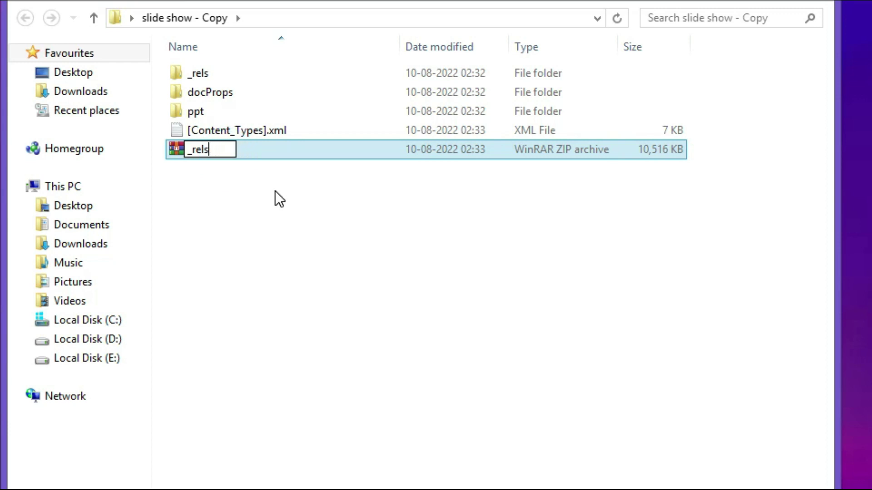
key("BackSpace")
key("BackSpace")
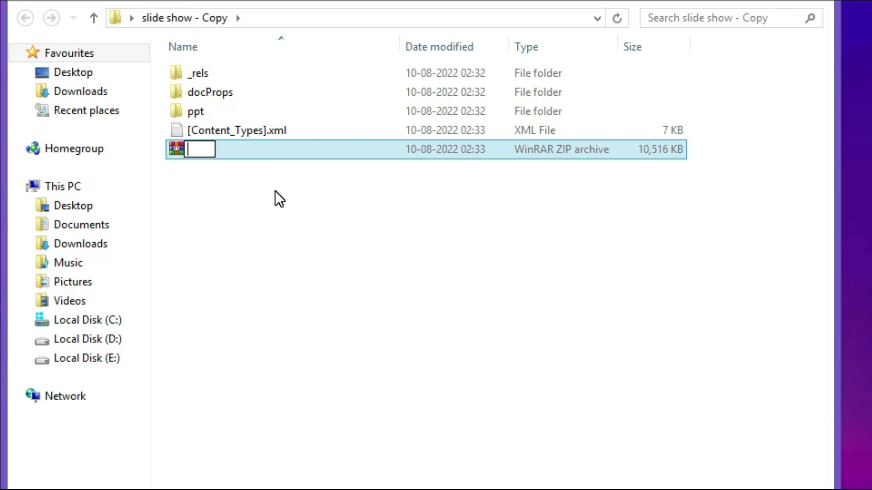
type("presentation.")
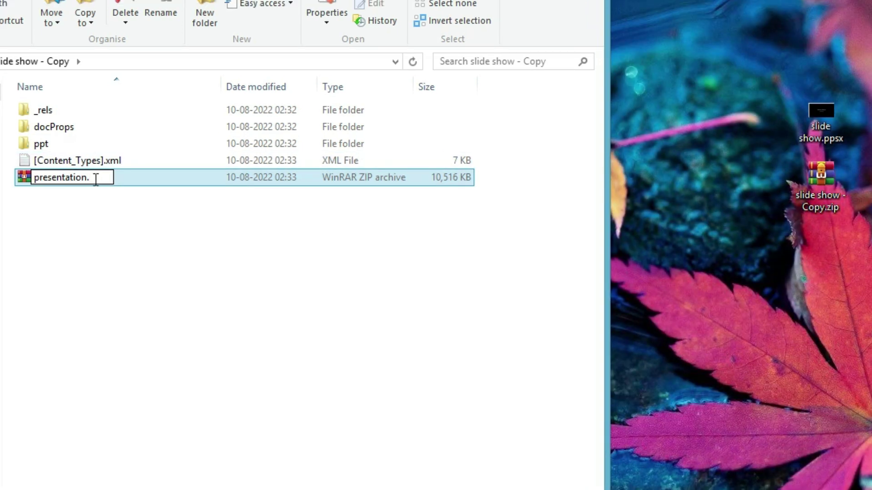
type("pptx")
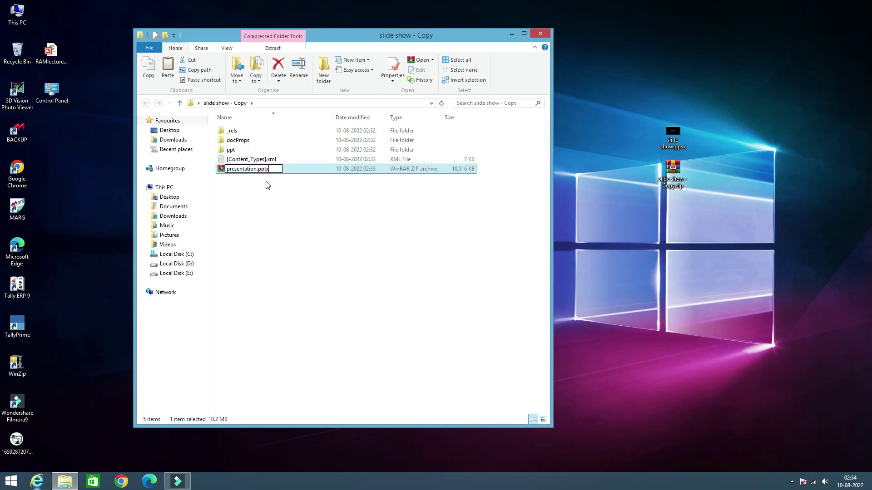
key("Return")
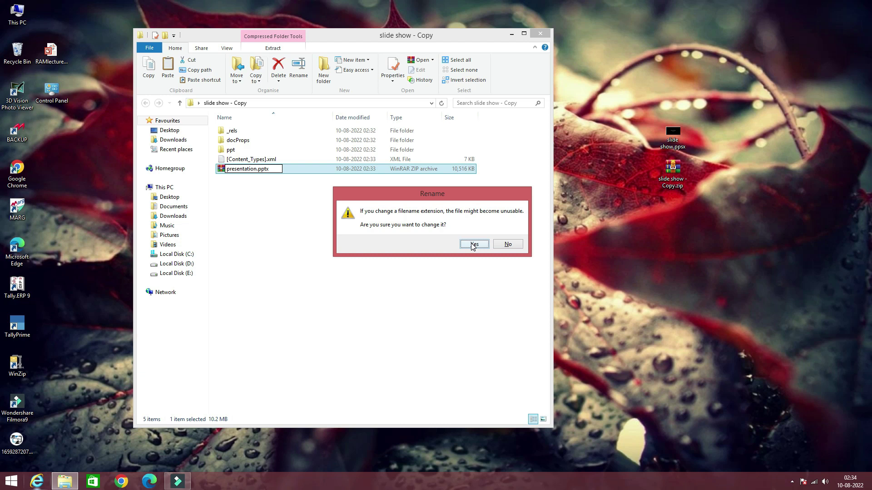
left_click(472, 245)
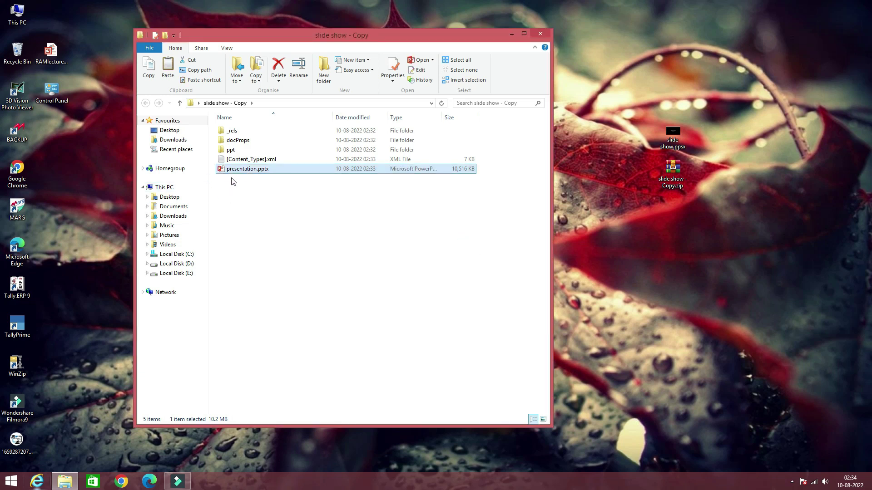
Open presentation.pptx in PowerPoint and play its slide show from the first slide through the fourth, then end the show.
double_click(277, 171)
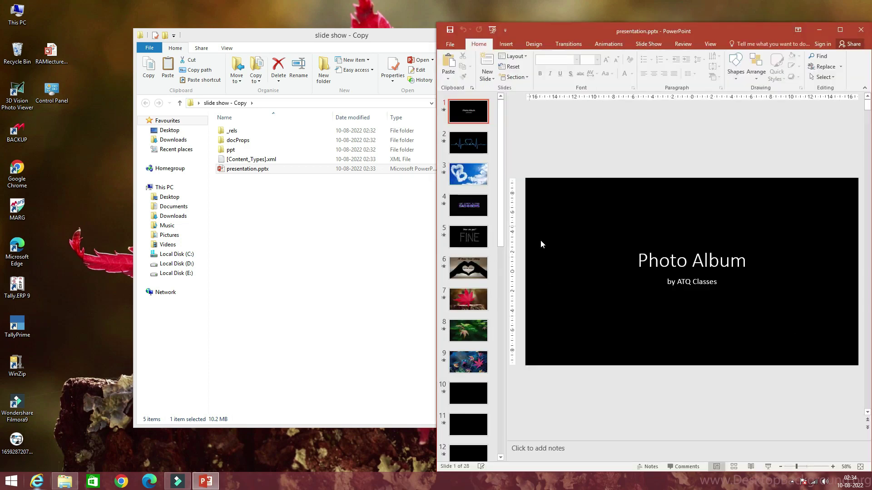
left_click_drag(696, 32, 467, 25)
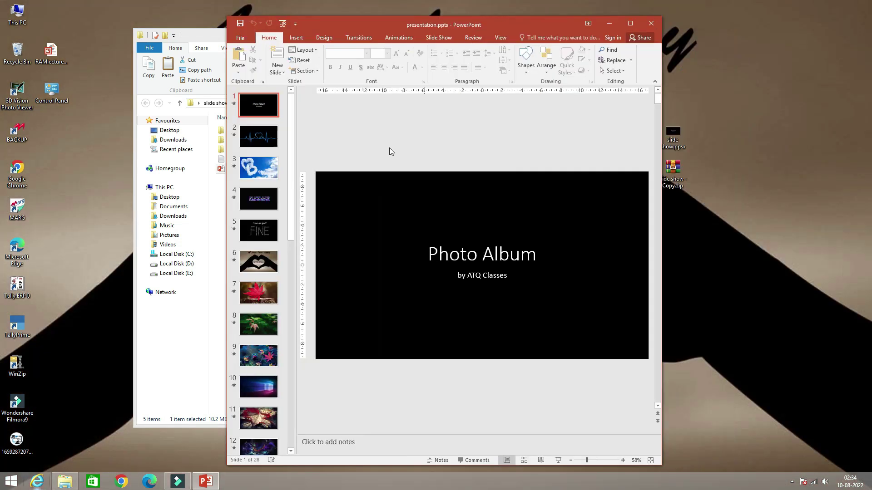
left_click(439, 37)
left_click(242, 59)
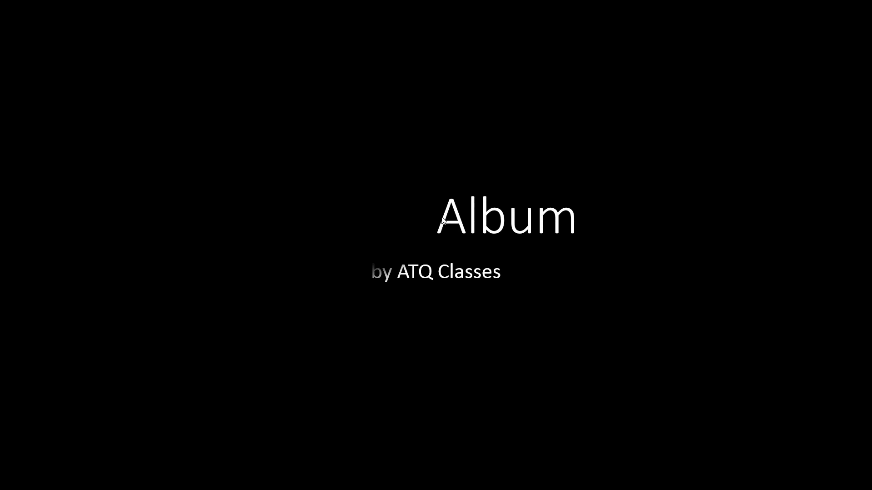
left_click(603, 278)
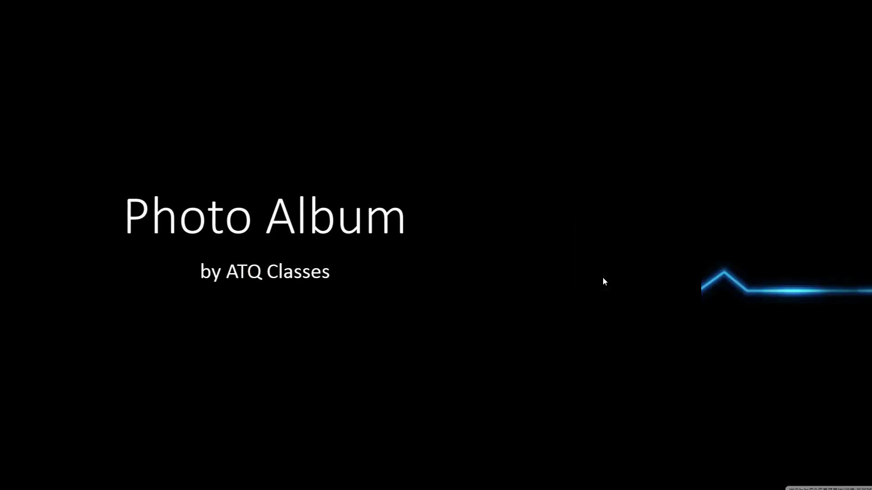
left_click(593, 263)
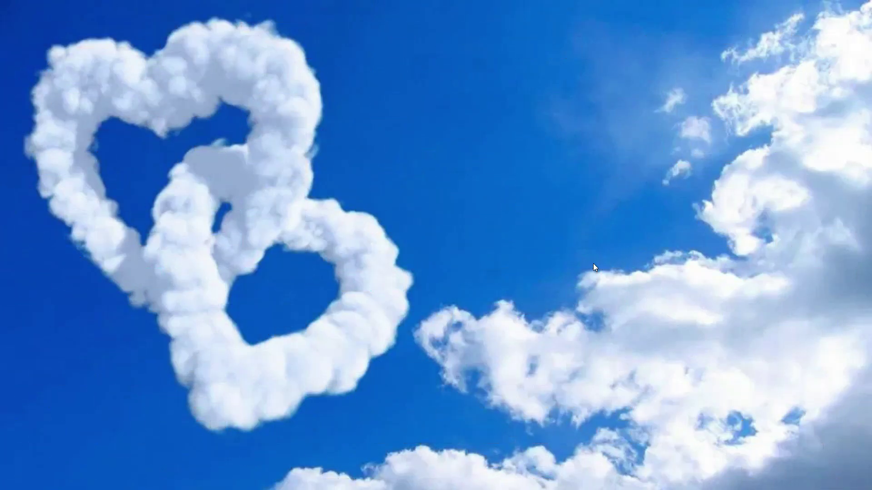
left_click(593, 263)
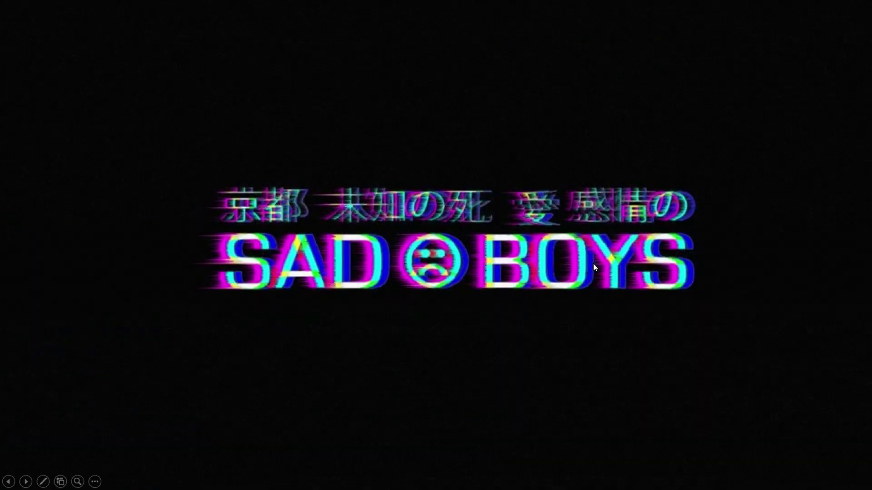
key("Escape")
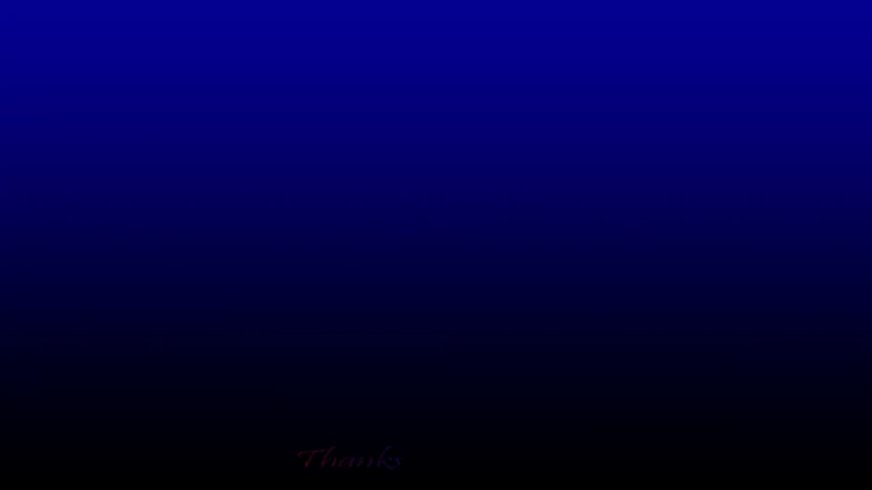